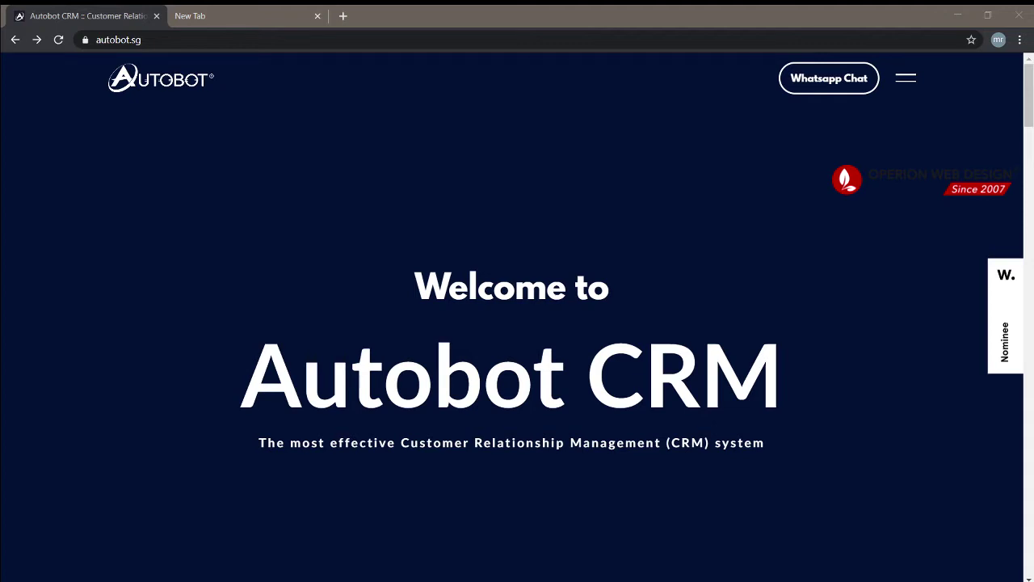
pyautogui.click(681, 205)
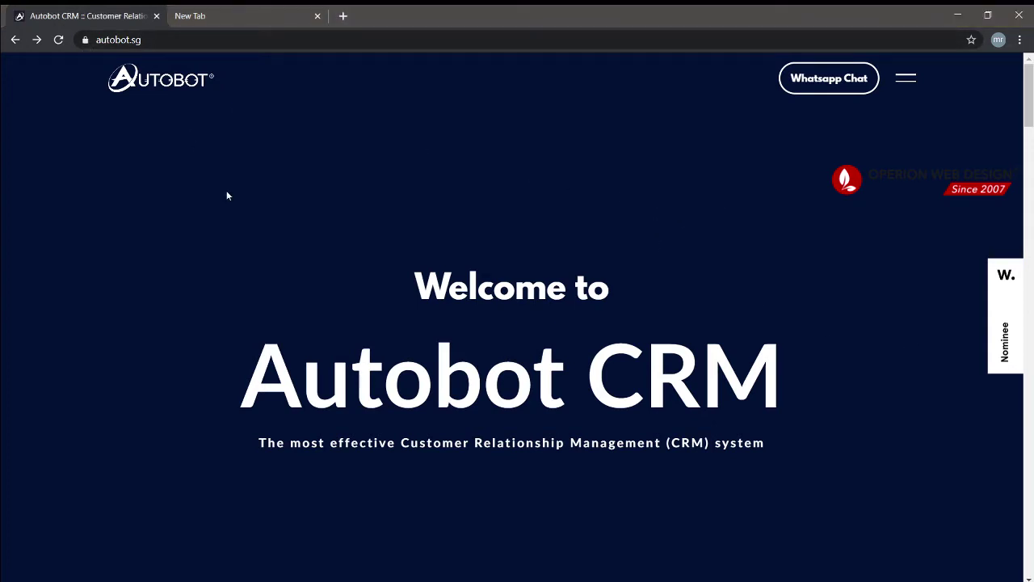
pyautogui.moveTo(143, 39); pyautogui.dragTo(100, 39)
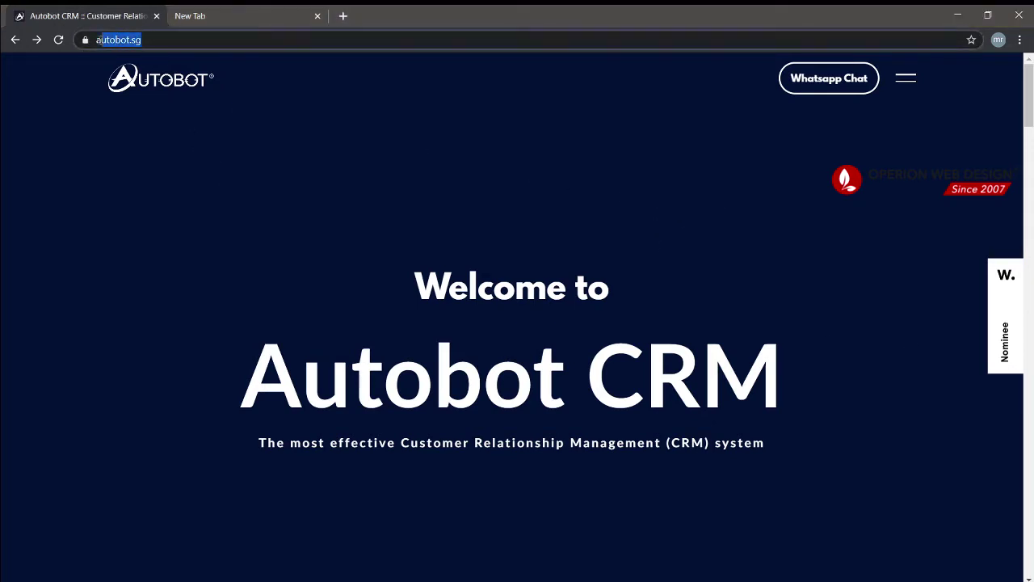
pyautogui.click(175, 39)
pyautogui.moveTo(193, 39); pyautogui.dragTo(126, 41)
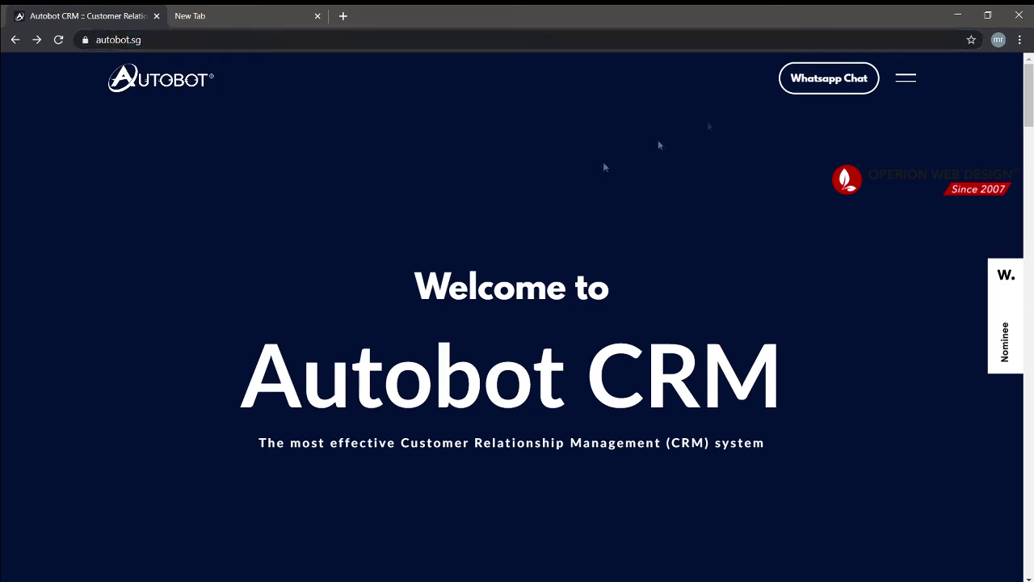
# - Go to the CRM's contact groups and create a new group named "email test"
pyautogui.click(906, 78)
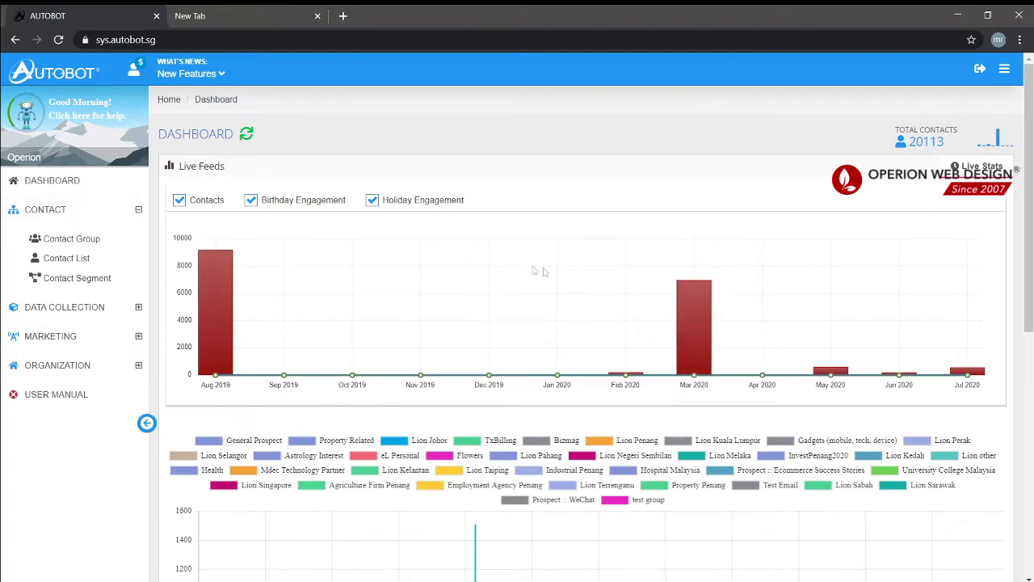
pyautogui.click(71, 238)
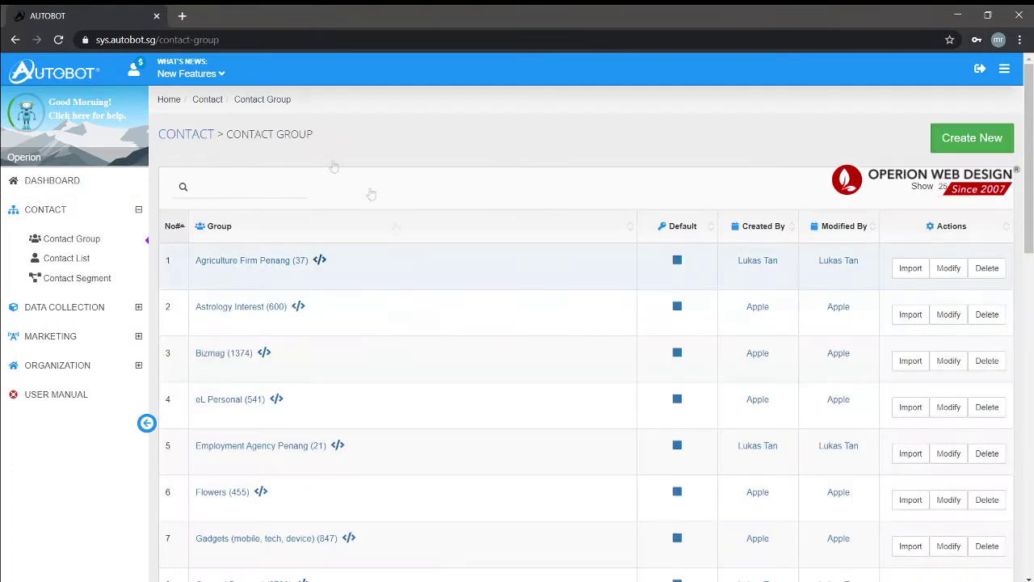
pyautogui.click(972, 139)
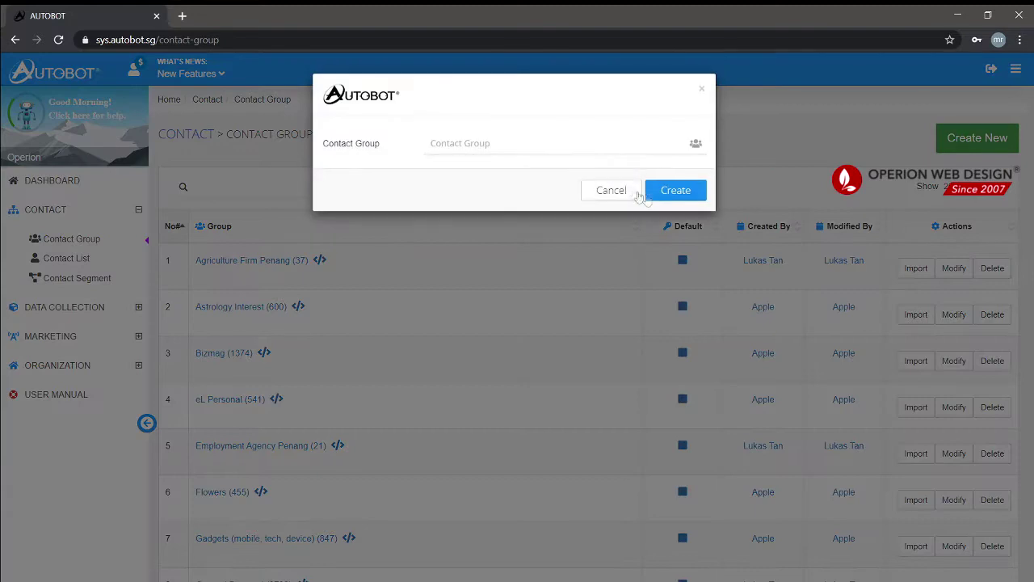
pyautogui.click(700, 89)
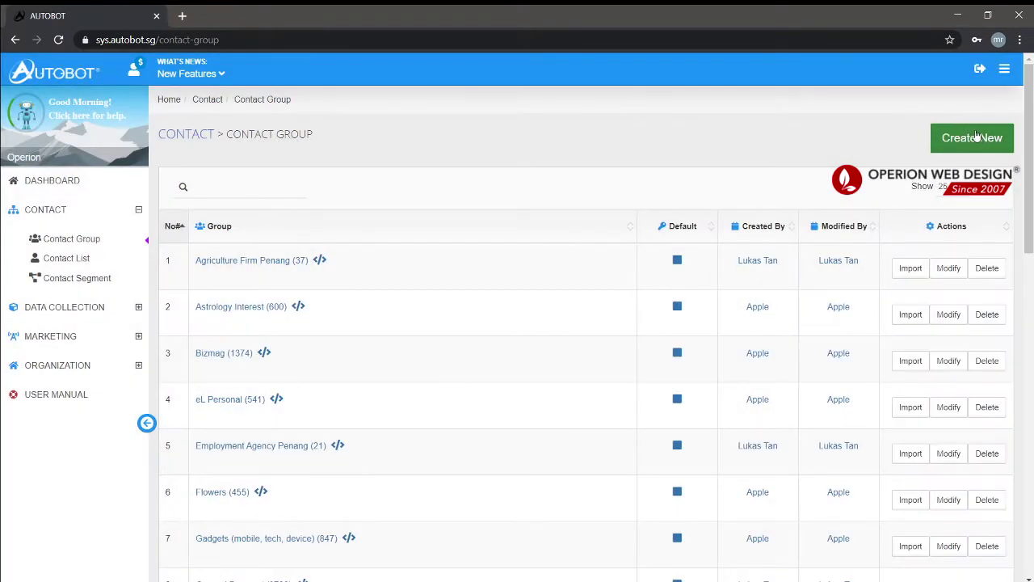
pyautogui.click(976, 136)
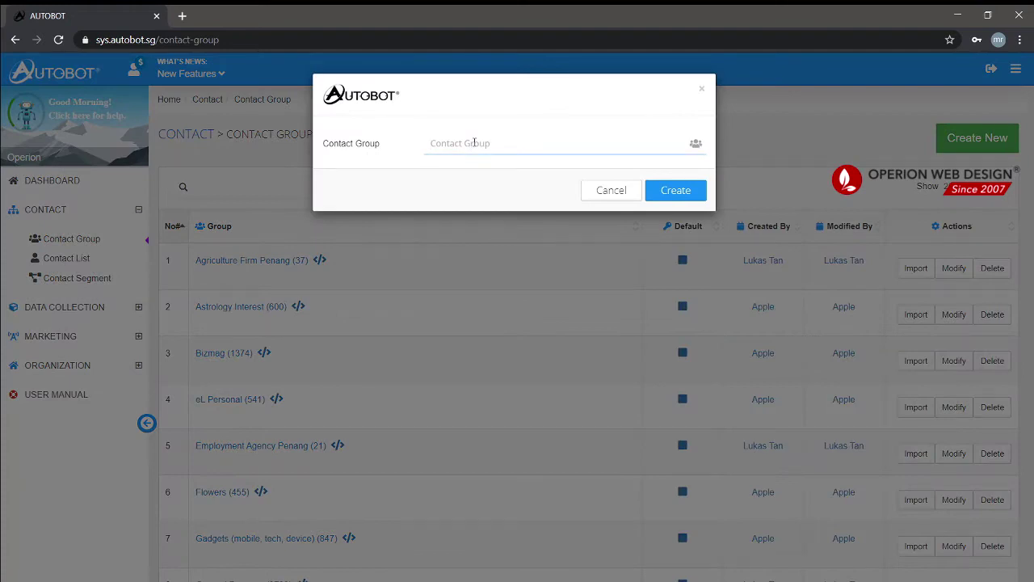
pyautogui.write('email test')
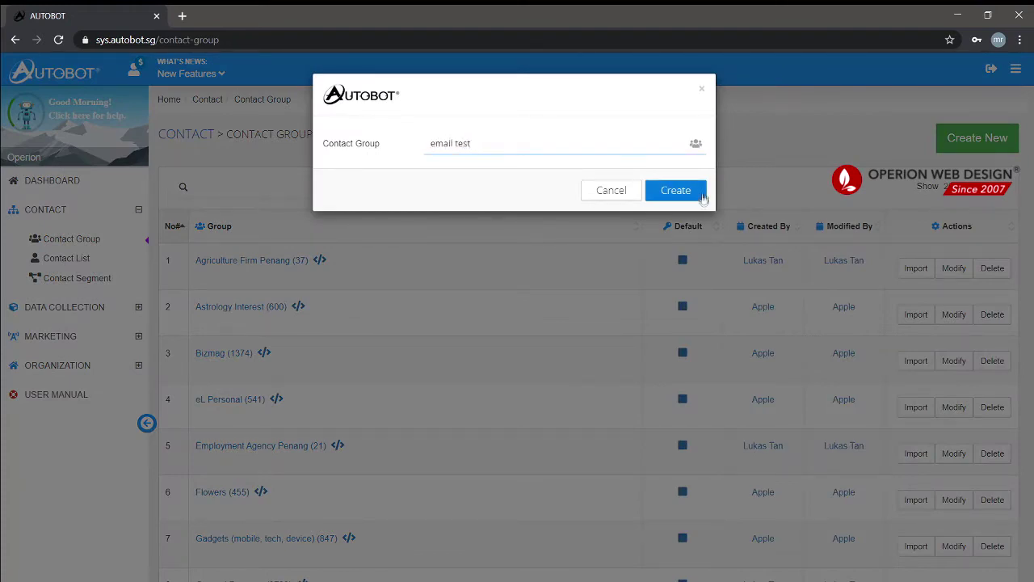
pyautogui.click(673, 190)
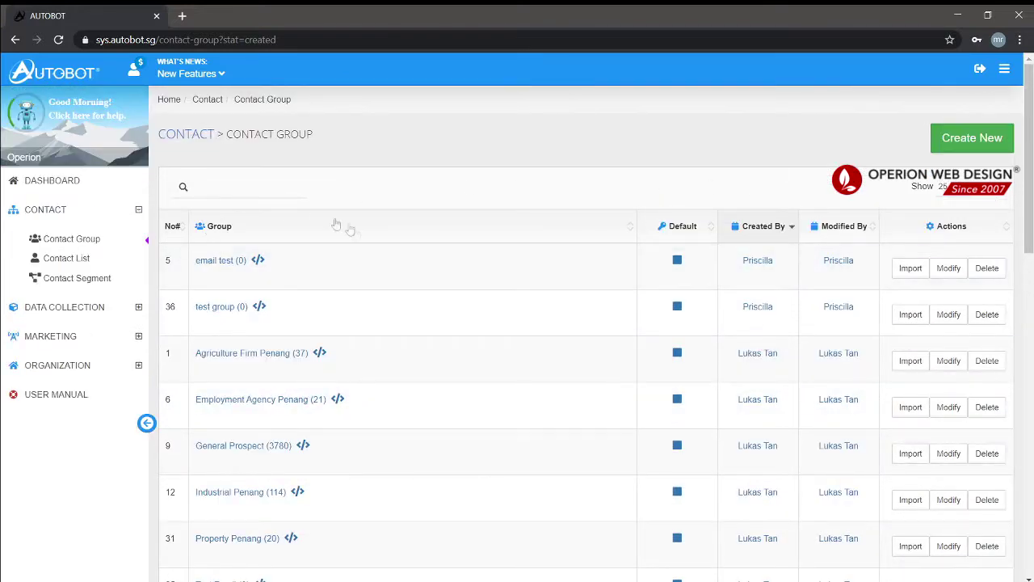
# - Open the Excel import for the email test group and examine the CSV column, file format and template instructions
pyautogui.click(910, 267)
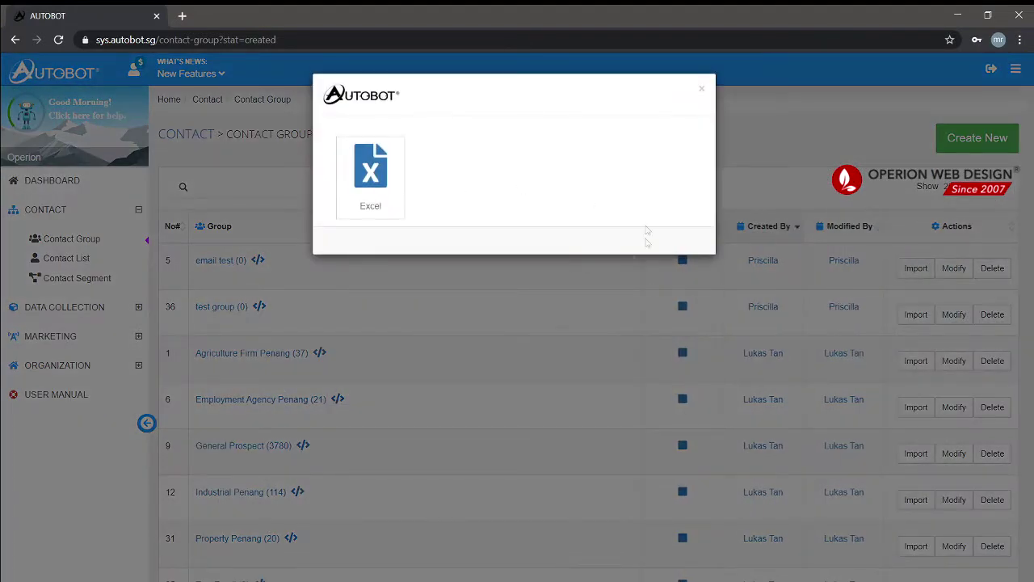
pyautogui.click(378, 173)
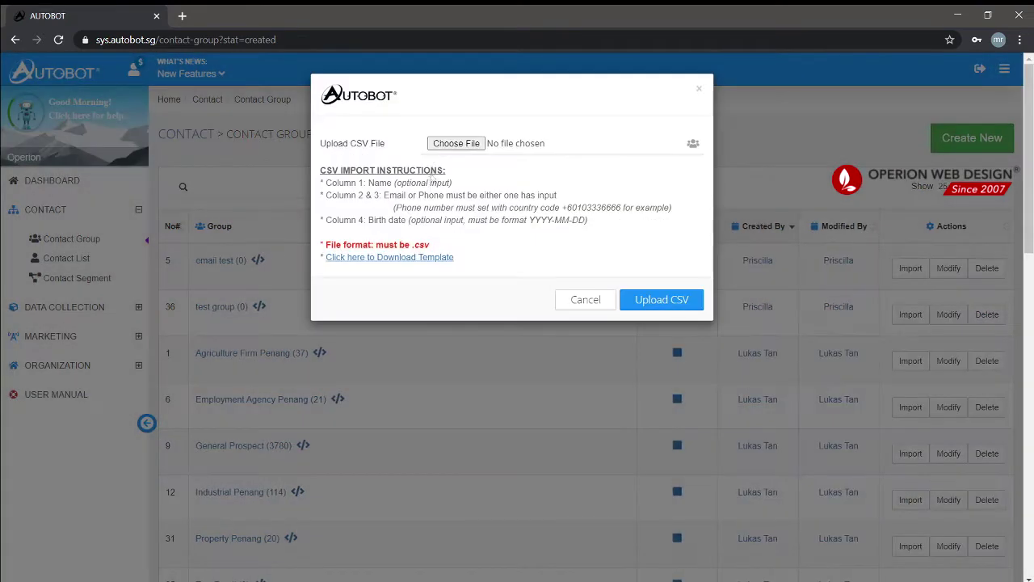
pyautogui.click(457, 143)
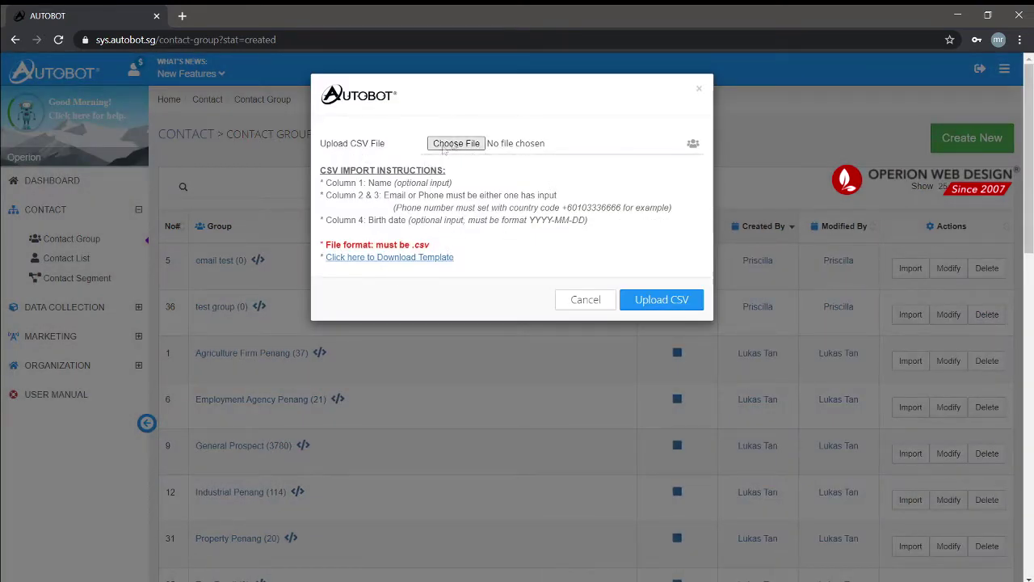
pyautogui.doubleClick(353, 146)
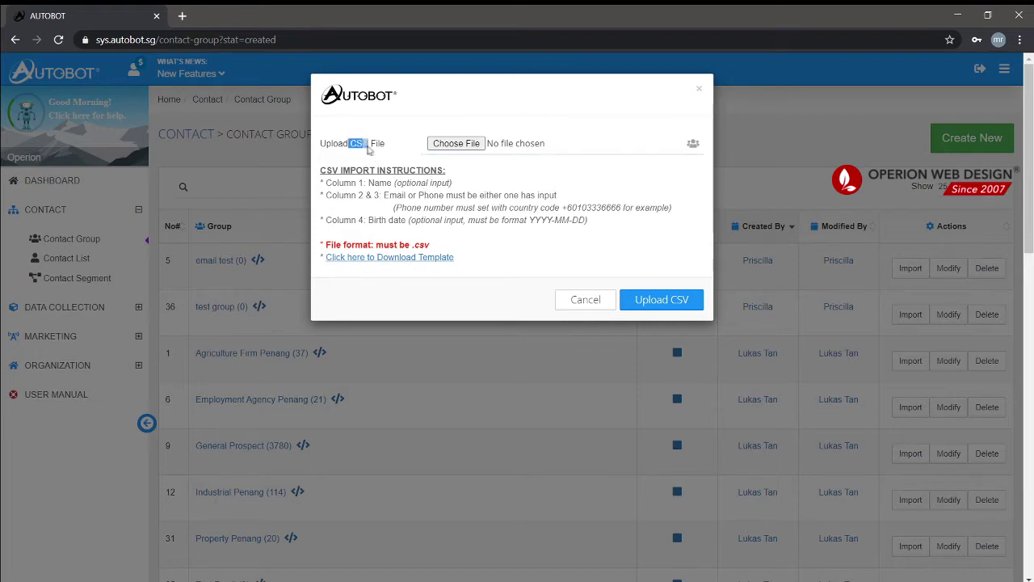
pyautogui.click(437, 197)
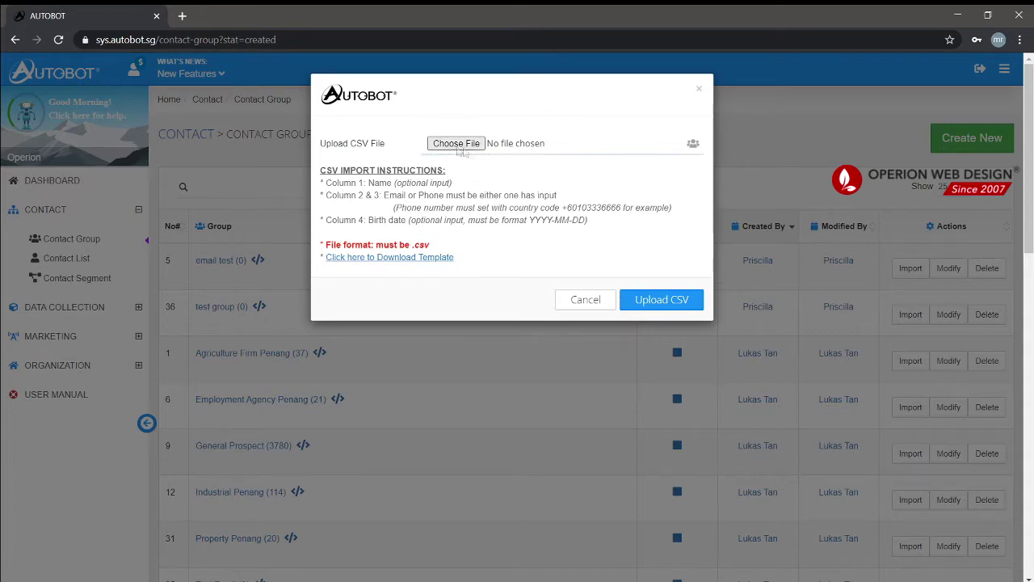
pyautogui.moveTo(323, 171); pyautogui.dragTo(612, 224)
pyautogui.click(612, 224)
pyautogui.moveTo(323, 244); pyautogui.dragTo(472, 257)
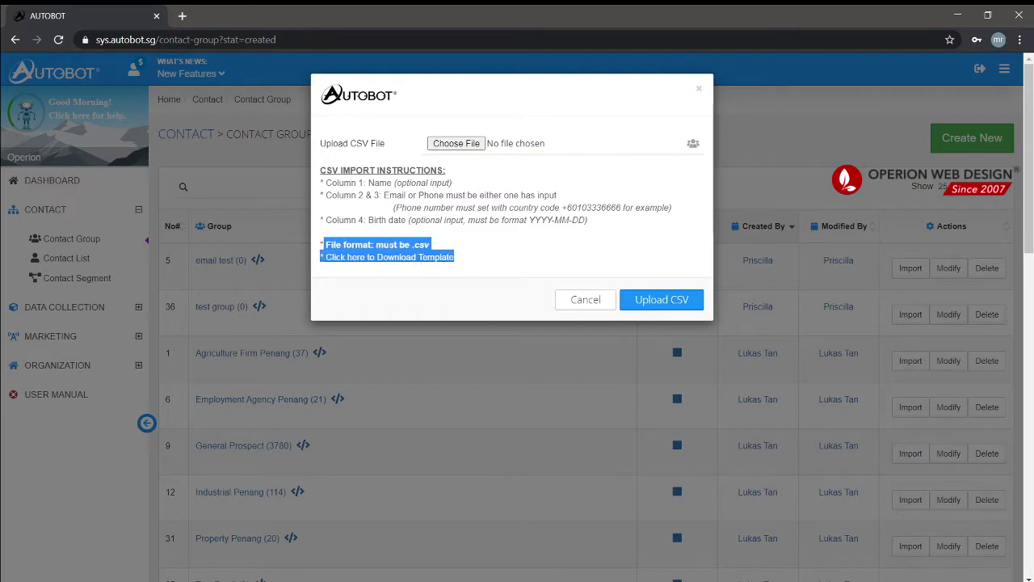
pyautogui.click(469, 257)
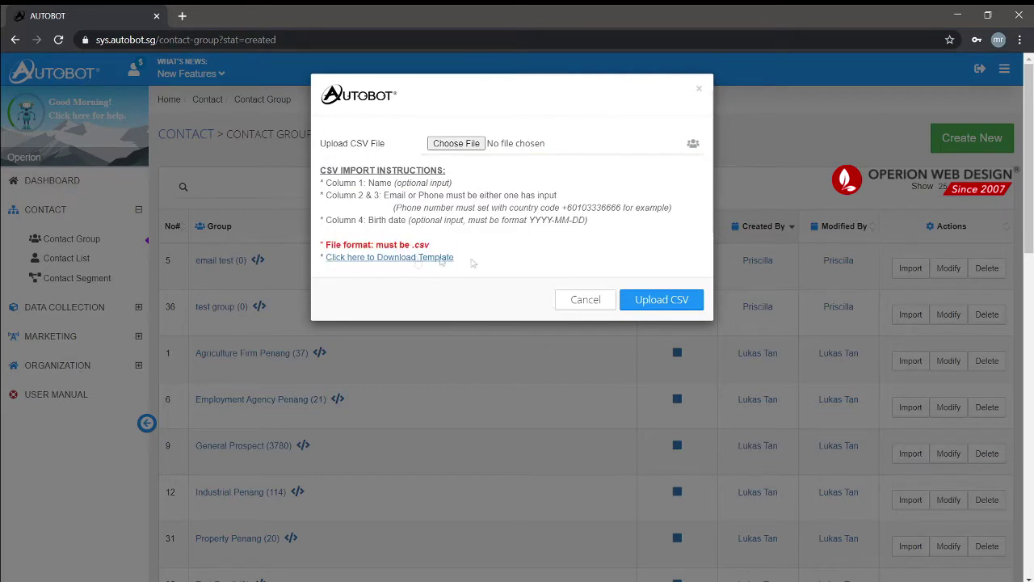
pyautogui.click(670, 300)
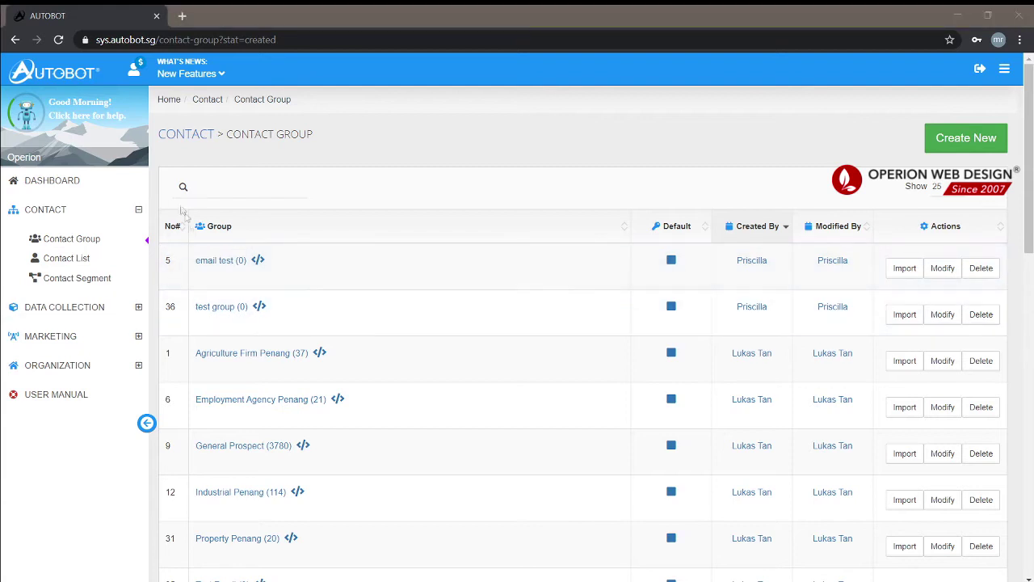
# - Create a new email broadcast under marketing and title it "first email"
pyautogui.click(84, 340)
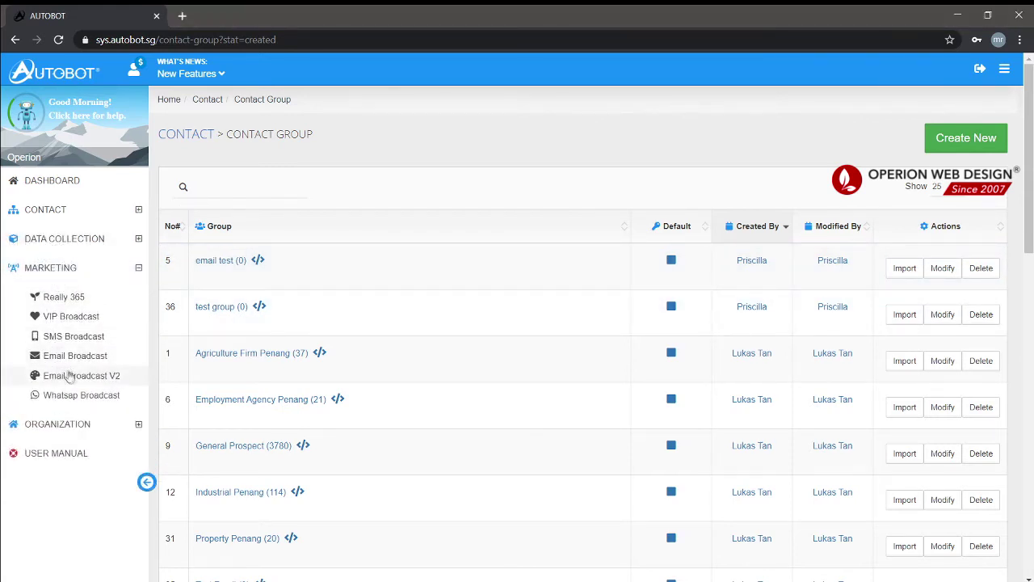
pyautogui.click(92, 361)
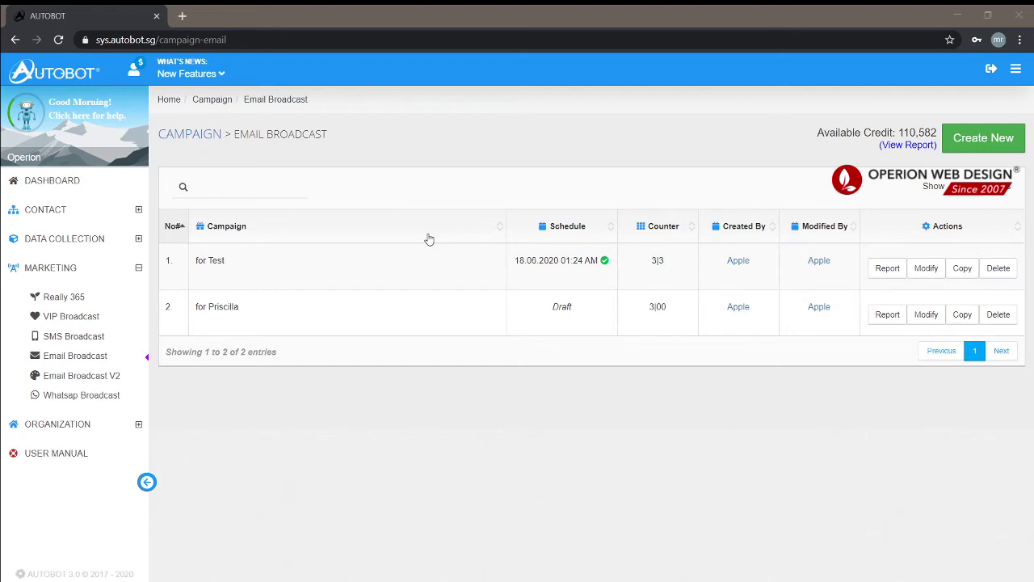
pyautogui.click(982, 142)
pyautogui.click(358, 257)
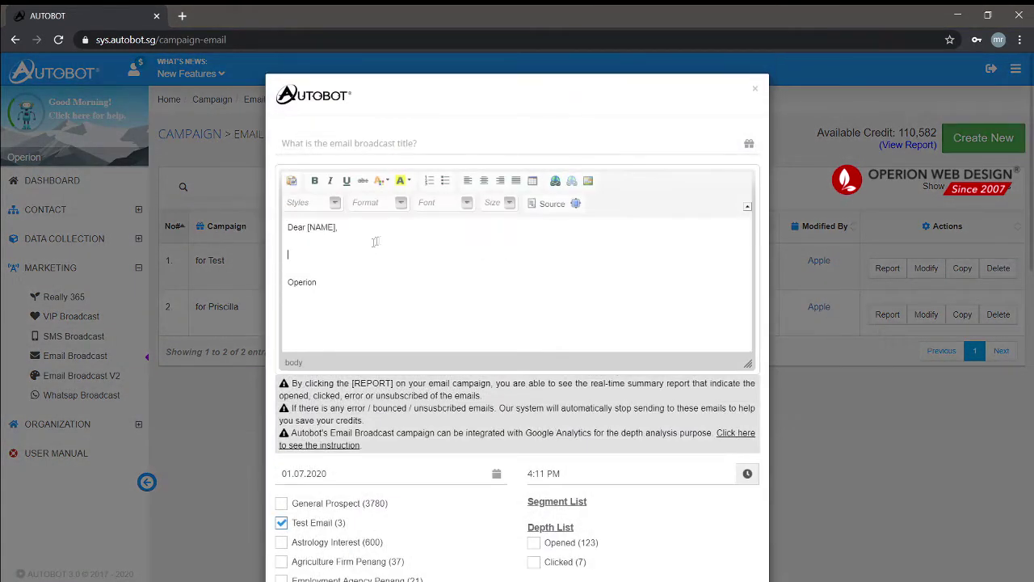
pyautogui.click(450, 149)
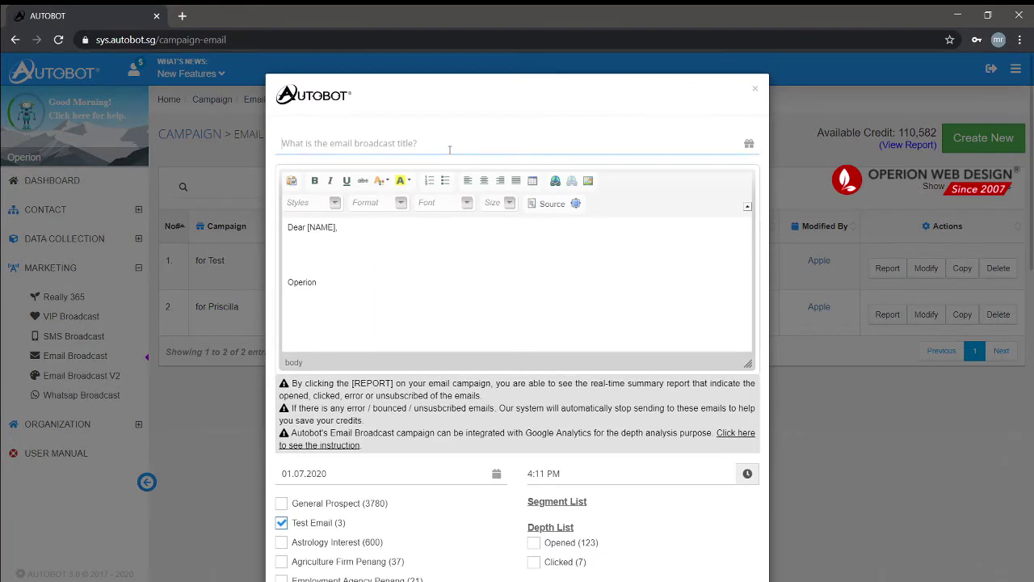
pyautogui.write('first email')
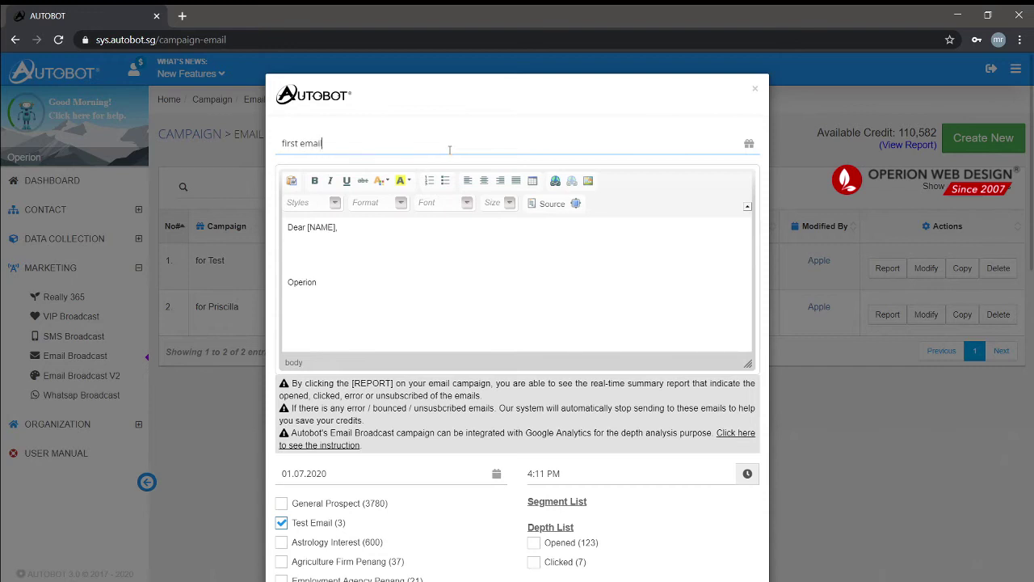
pyautogui.click(408, 81)
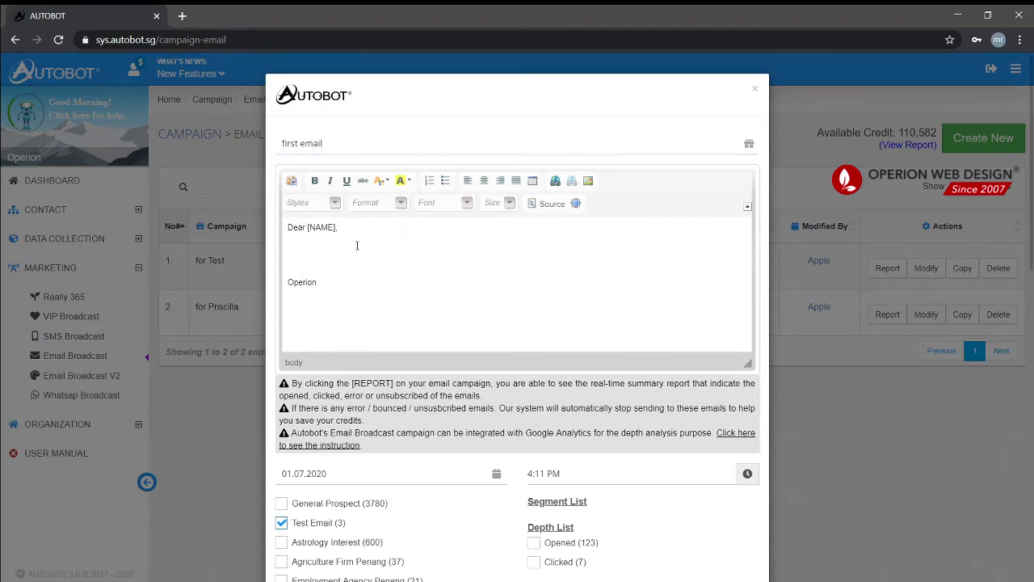
# - Write "hello welcome to our company" in the email body directly below the greeting line
pyautogui.click(356, 245)
pyautogui.scroll(-1, 338, 172)
pyautogui.press('BackSpace')
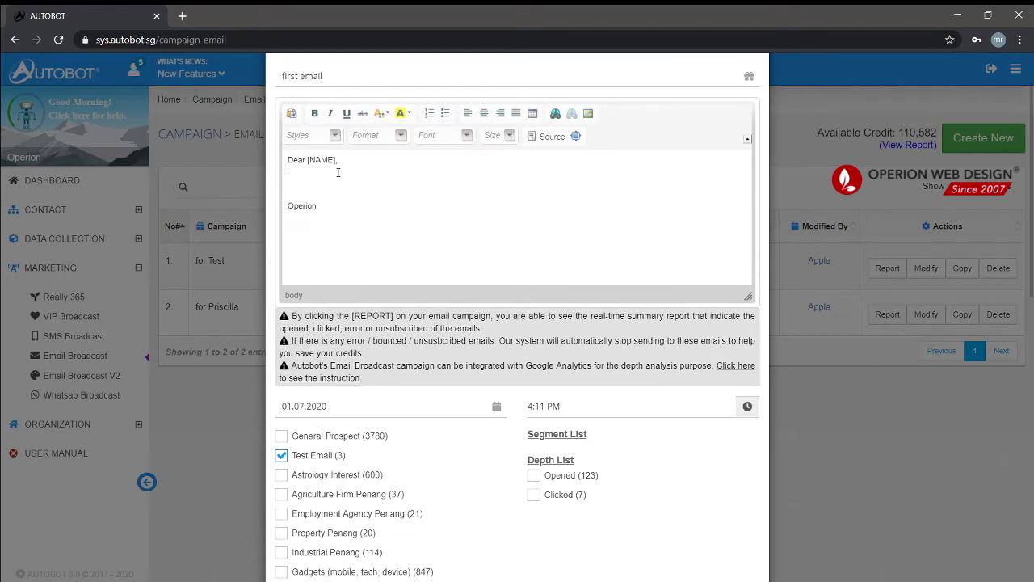
pyautogui.press('Return')
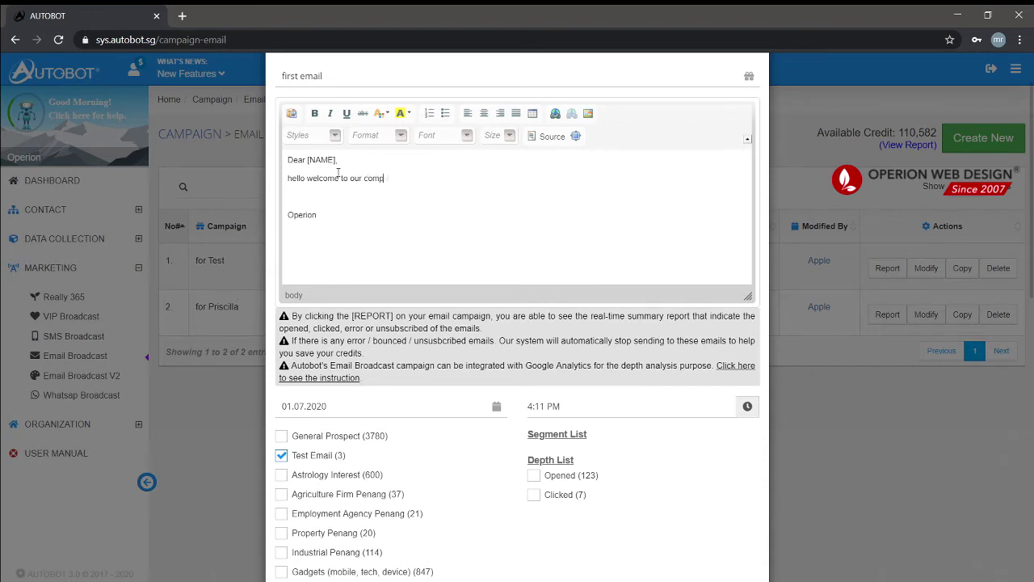
# - Examine the broadcast's scheduled date and time and the list of recipient contact groups
pyautogui.scroll(-1, 397, 334)
pyautogui.click(397, 333)
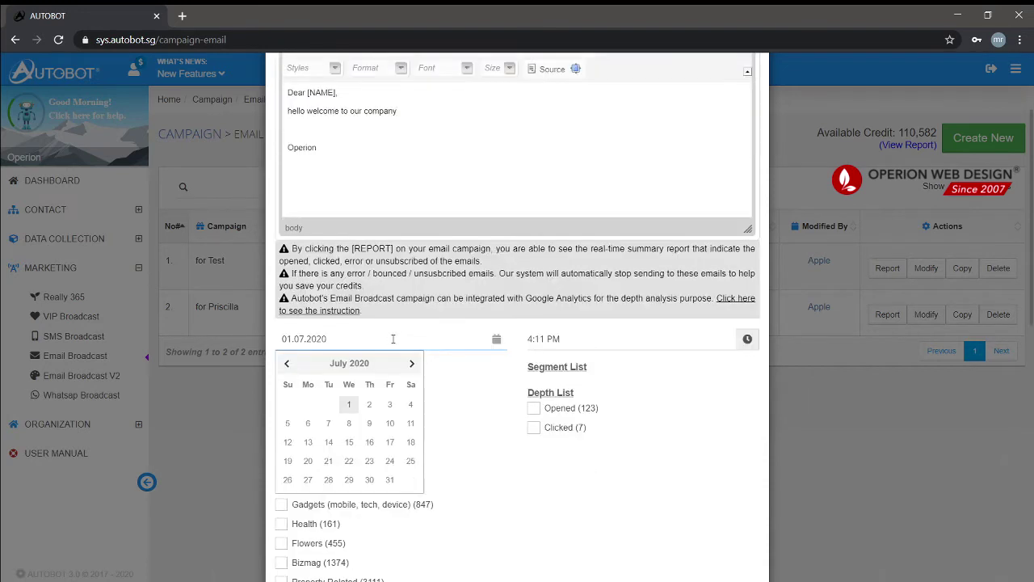
pyautogui.click(386, 340)
pyautogui.click(323, 341)
pyautogui.click(591, 342)
pyautogui.scroll(-1, 457, 379)
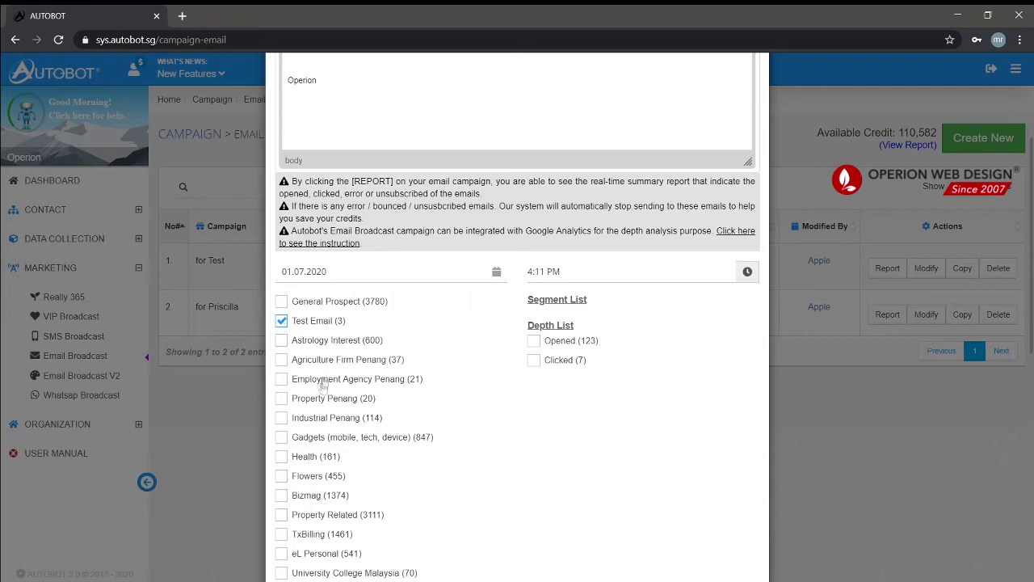
pyautogui.click(281, 322)
pyautogui.click(281, 323)
pyautogui.scroll(-10, 377, 463)
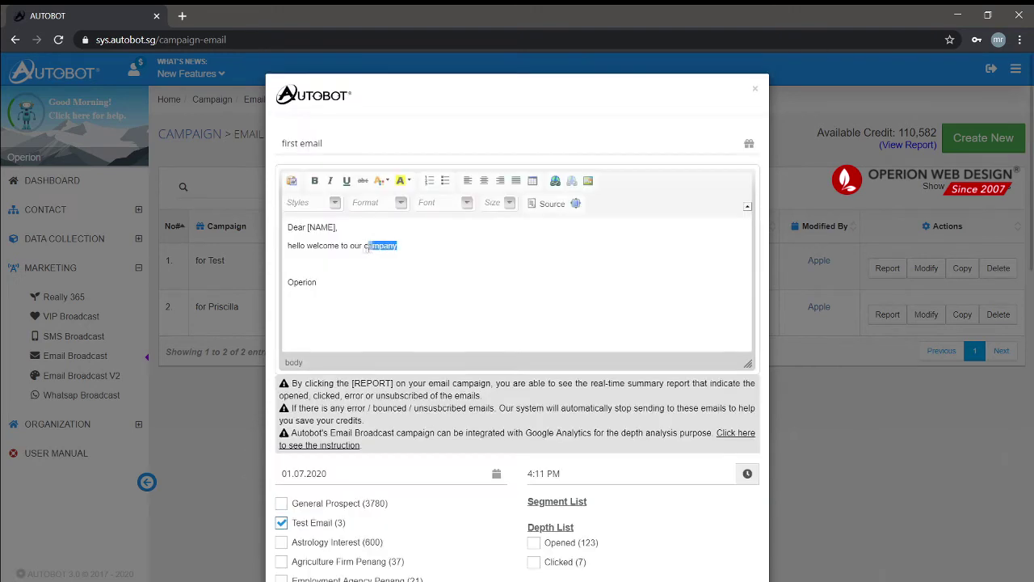
# - Apply the Red Title style to the email body text
pyautogui.moveTo(367, 247); pyautogui.dragTo(298, 247)
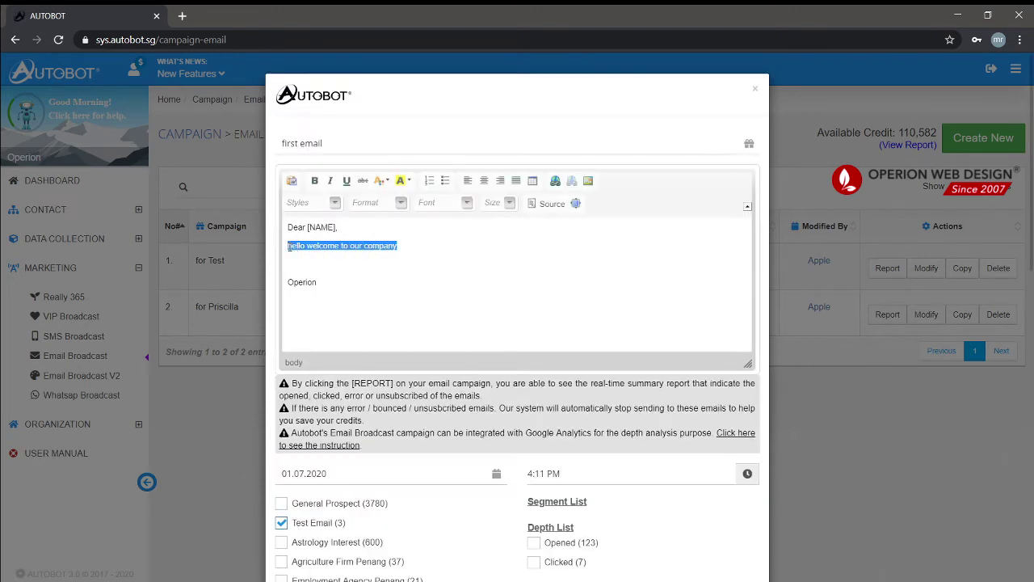
pyautogui.click(411, 249)
pyautogui.moveTo(411, 247)
pyautogui.mouseDown()
pyautogui.moveTo(288, 247)
pyautogui.moveTo(399, 247)
pyautogui.mouseUp()
pyautogui.click(334, 202)
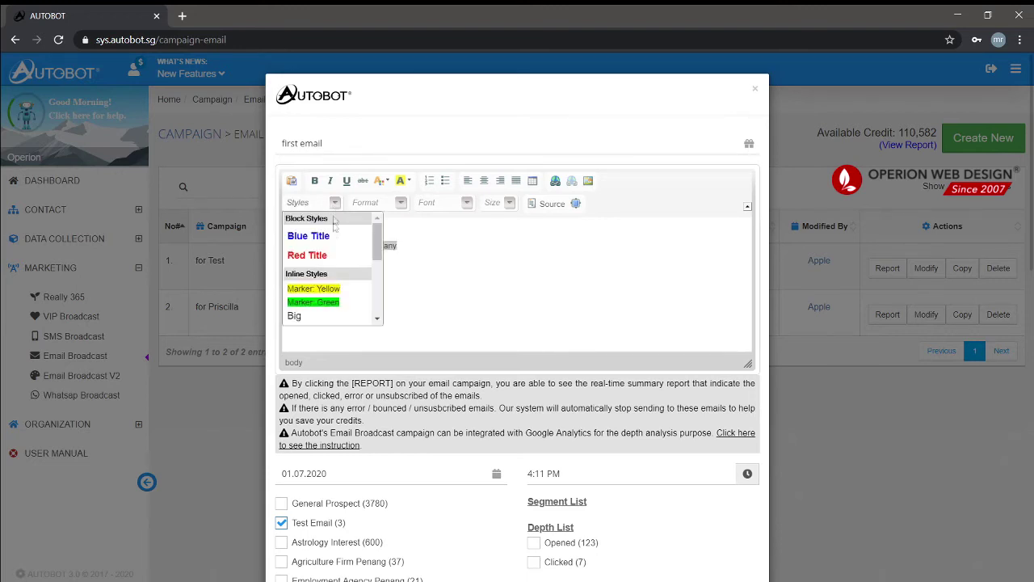
pyautogui.click(307, 255)
pyautogui.click(449, 266)
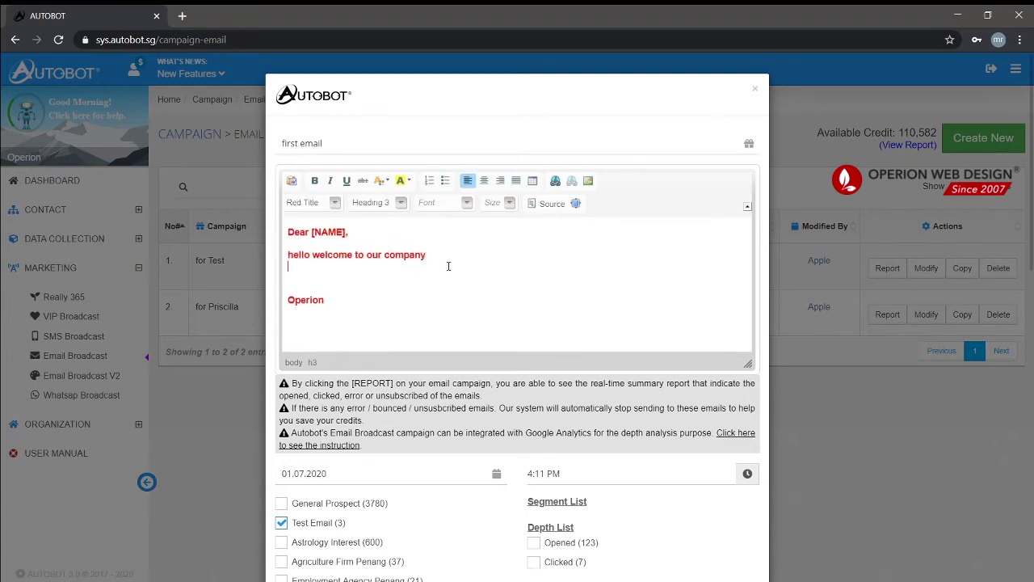
# - Set the font of the line "hello welcome to our company" in the email body to Comic Sans MS
pyautogui.moveTo(427, 255); pyautogui.dragTo(290, 254)
pyautogui.click(307, 252)
pyautogui.moveTo(427, 255); pyautogui.dragTo(286, 254)
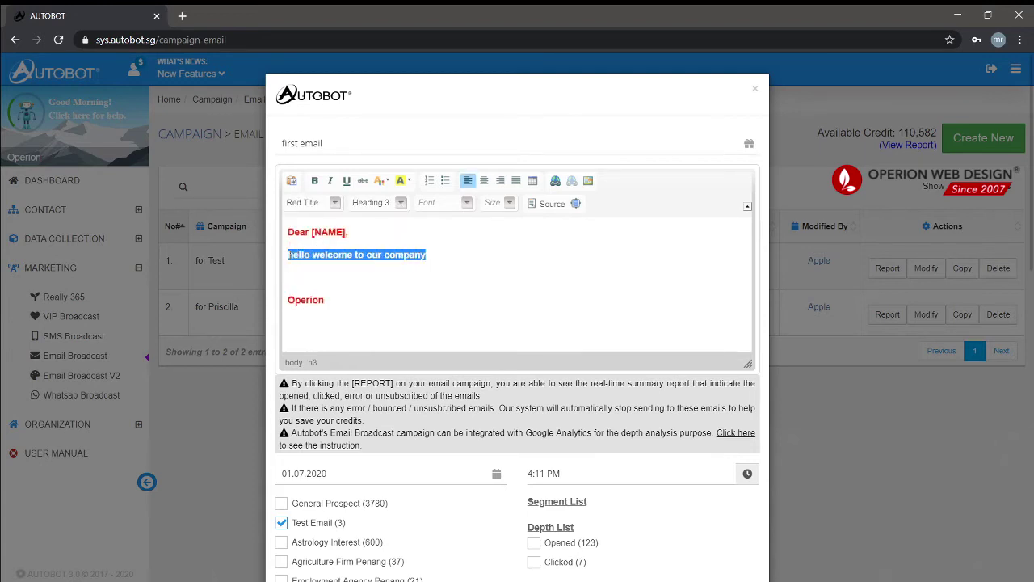
pyautogui.click(467, 202)
pyautogui.click(462, 249)
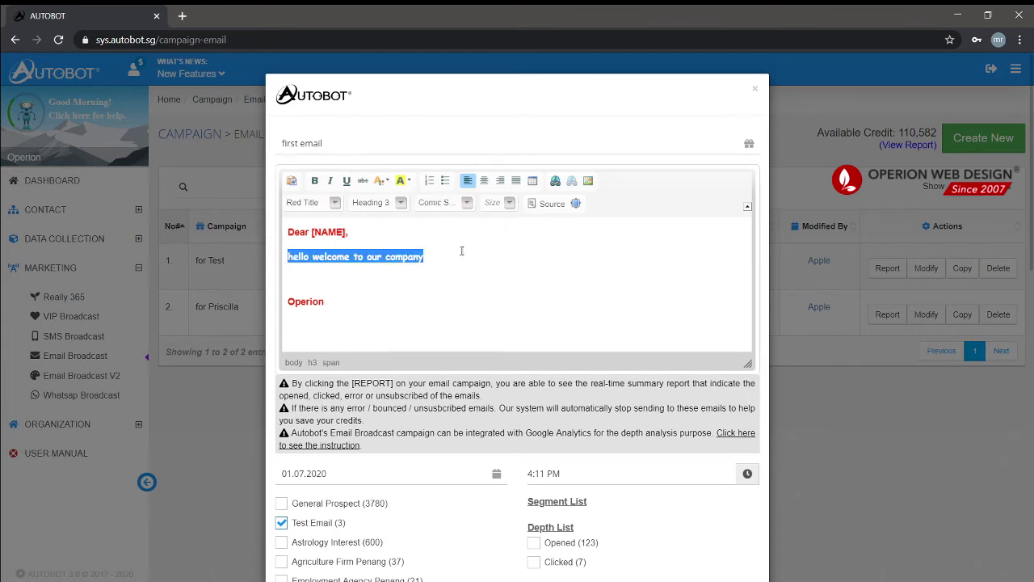
pyautogui.click(461, 250)
pyautogui.click(467, 203)
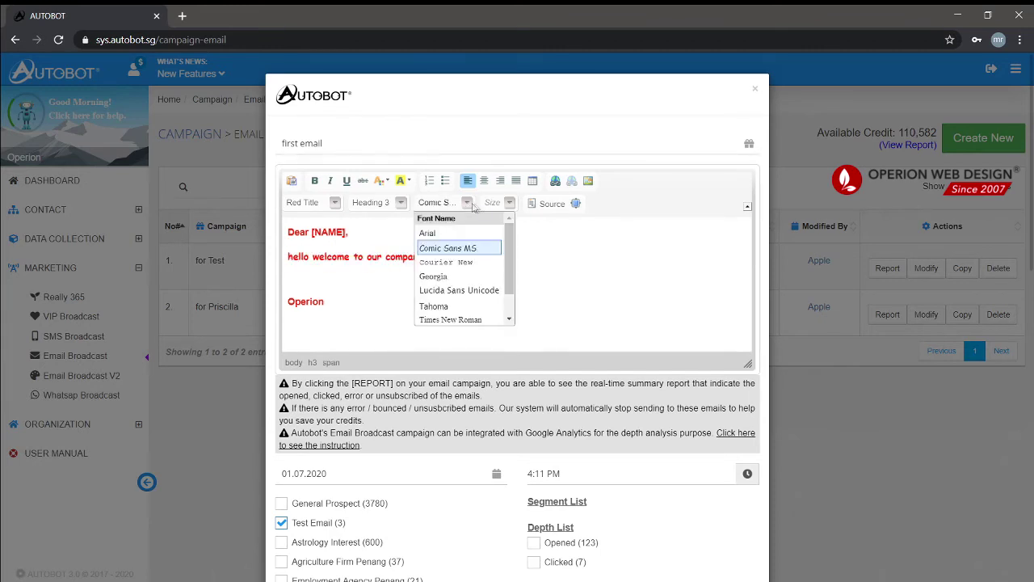
# - Set the font size of the line "hello welcome to our company" to 16
pyautogui.moveTo(423, 256); pyautogui.dragTo(289, 256)
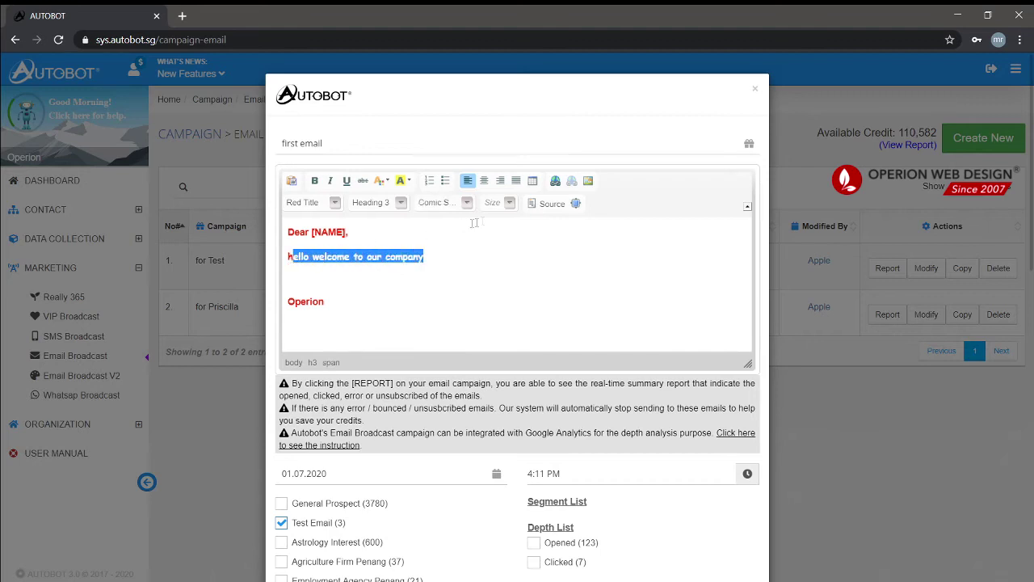
pyautogui.moveTo(423, 256); pyautogui.dragTo(288, 257)
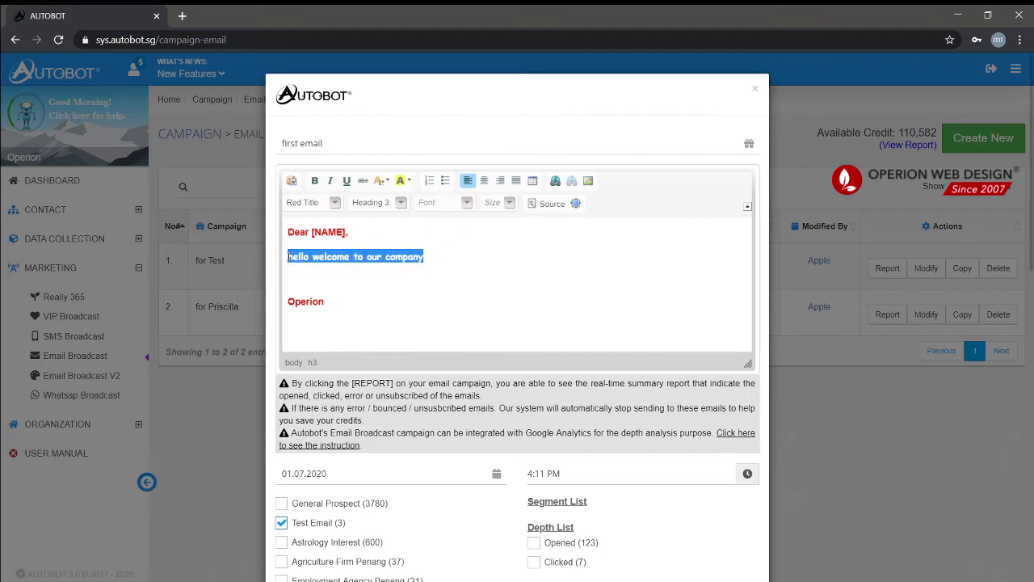
pyautogui.click(509, 203)
pyautogui.click(494, 296)
pyautogui.click(509, 203)
pyautogui.click(495, 300)
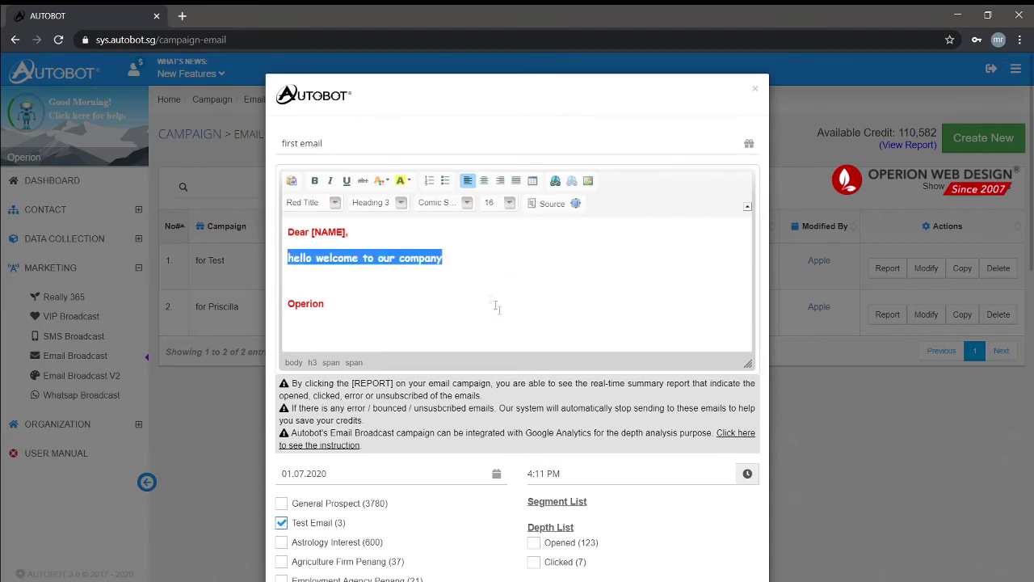
# - Underline the word "company" at the end of the welcome line in the email body
pyautogui.click(453, 268)
pyautogui.moveTo(461, 258); pyautogui.dragTo(289, 243)
pyautogui.moveTo(443, 258); pyautogui.dragTo(315, 259)
pyautogui.moveTo(395, 258); pyautogui.dragTo(442, 259)
pyautogui.click(345, 180)
pyautogui.click(478, 265)
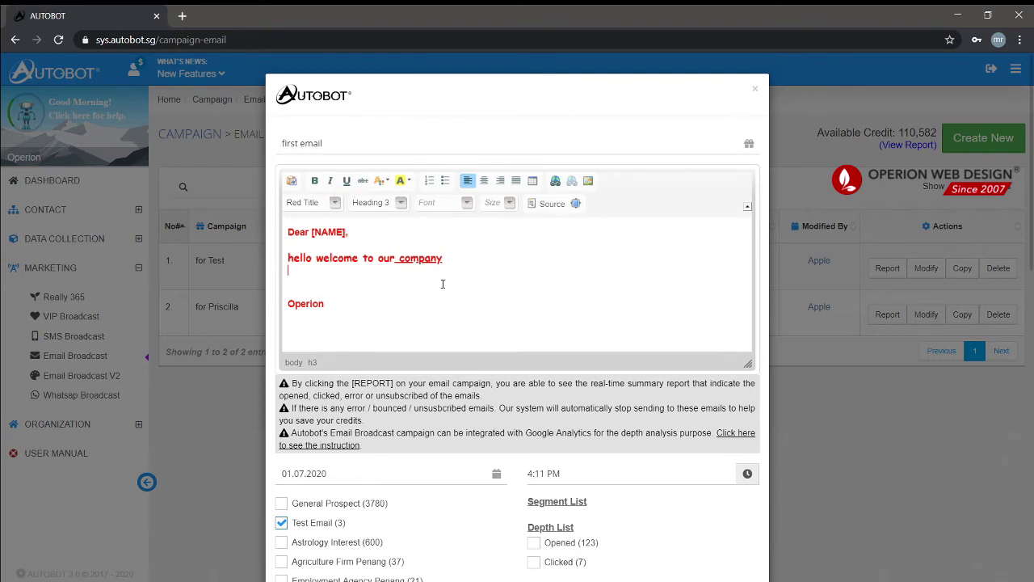
# - Choose the "email test" contact group as recipient and save the "first email" broadcast to the campaign list
pyautogui.scroll(-10, 443, 283)
pyautogui.click(282, 457)
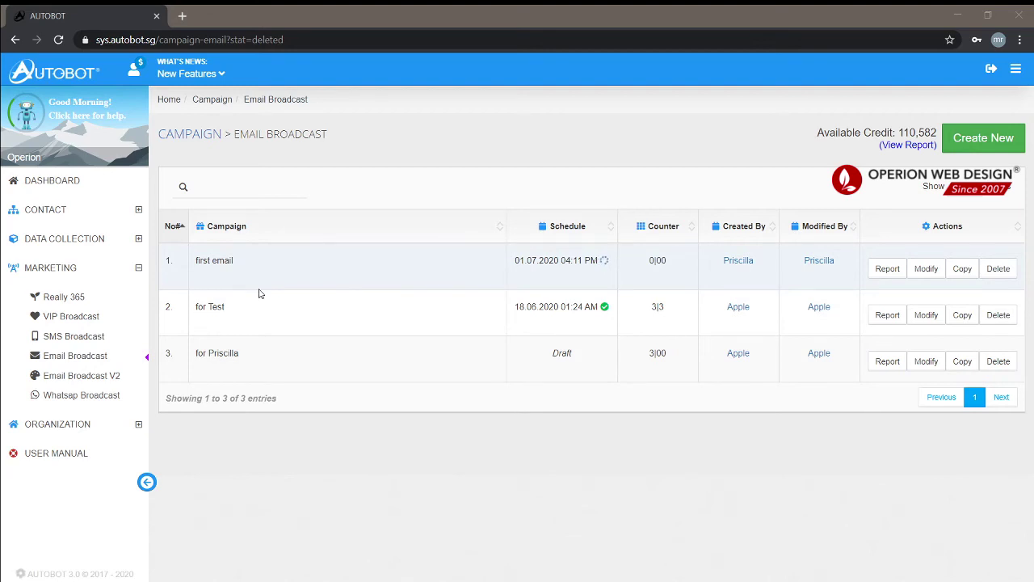
pyautogui.moveTo(202, 263); pyautogui.dragTo(233, 267)
pyautogui.click(240, 268)
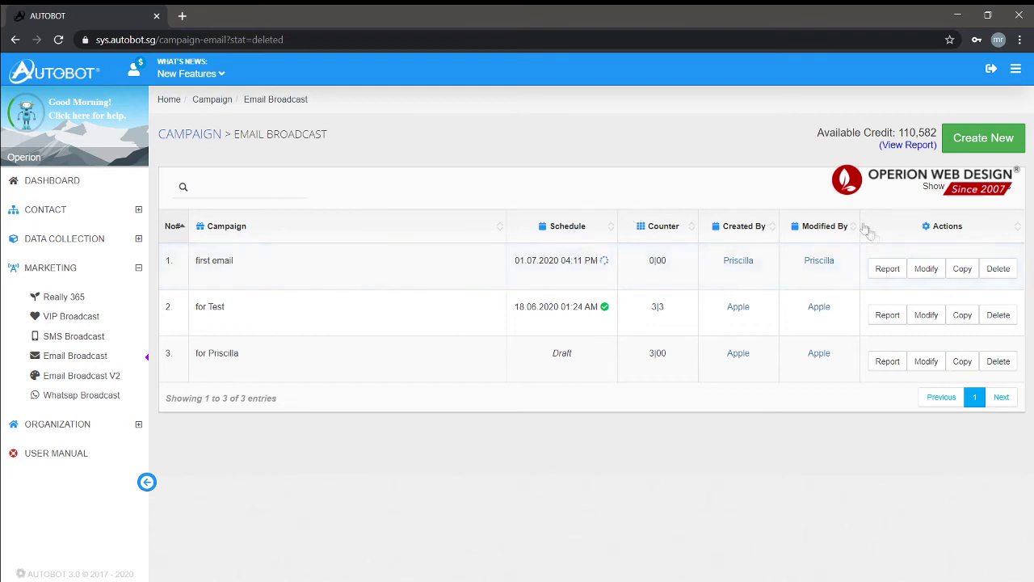
# - Reopen the "first email" broadcast for modification, review its content and recipient groups, and update it
pyautogui.click(926, 270)
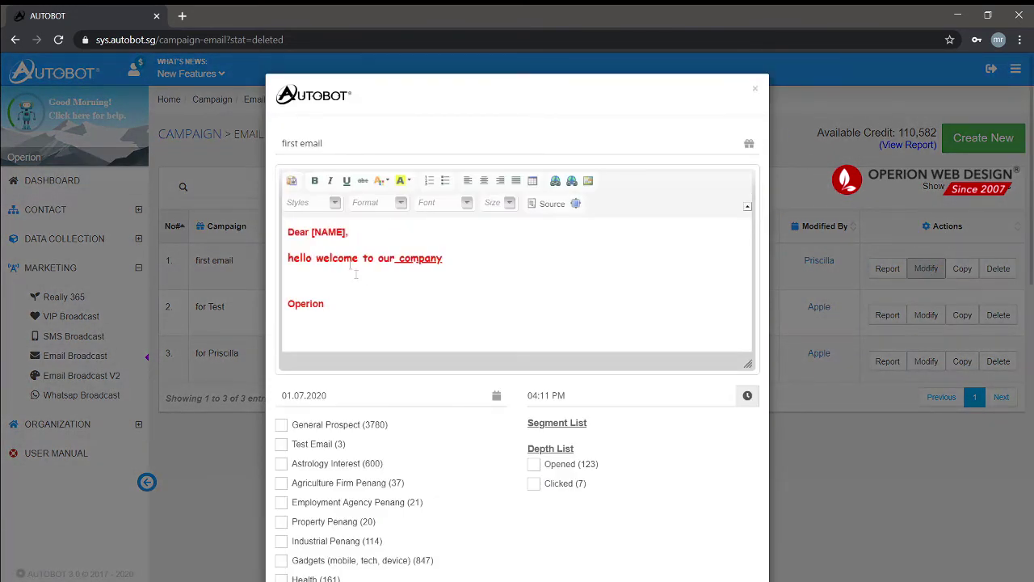
pyautogui.scroll(-10, 372, 266)
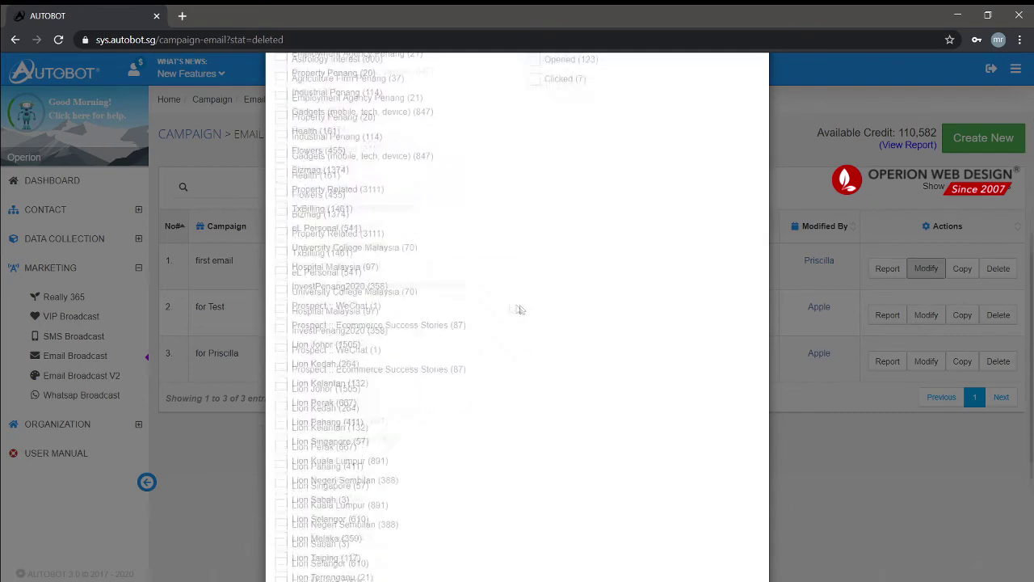
pyautogui.scroll(-4, 452, 339)
pyautogui.scroll(4, 433, 347)
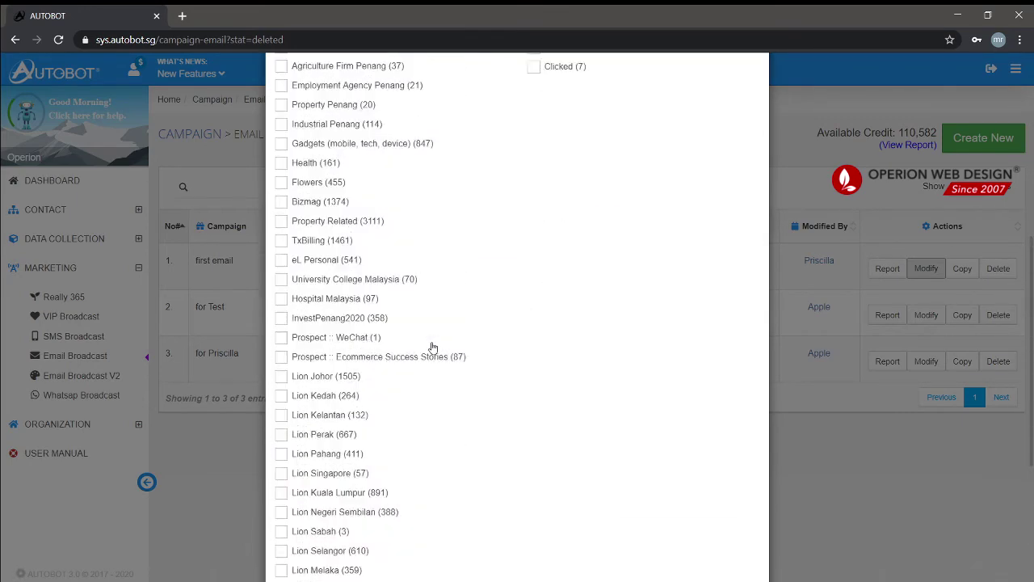
pyautogui.scroll(5, 433, 347)
pyautogui.scroll(-8, 503, 339)
pyautogui.scroll(8, 503, 323)
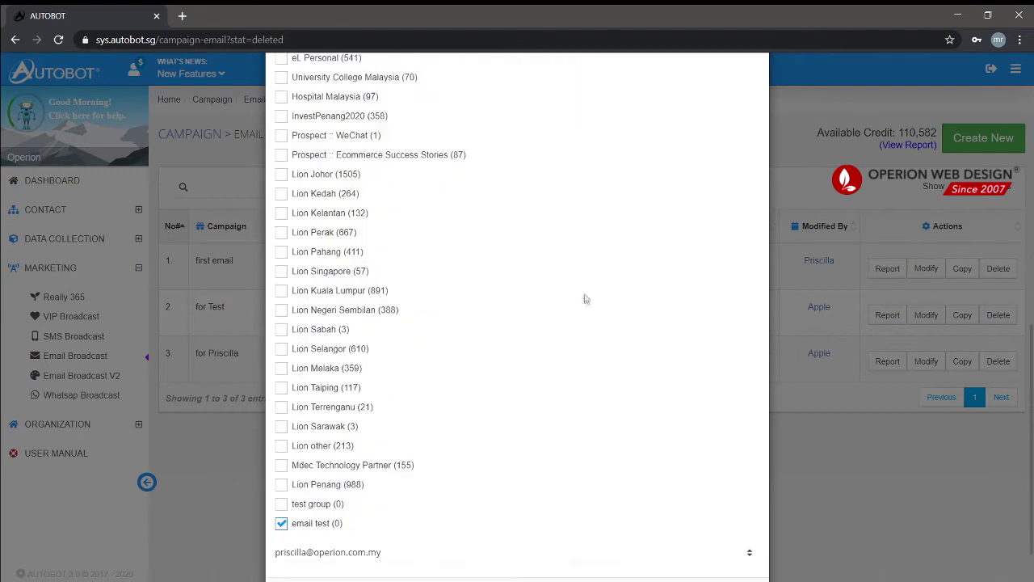
pyautogui.scroll(-1, 586, 299)
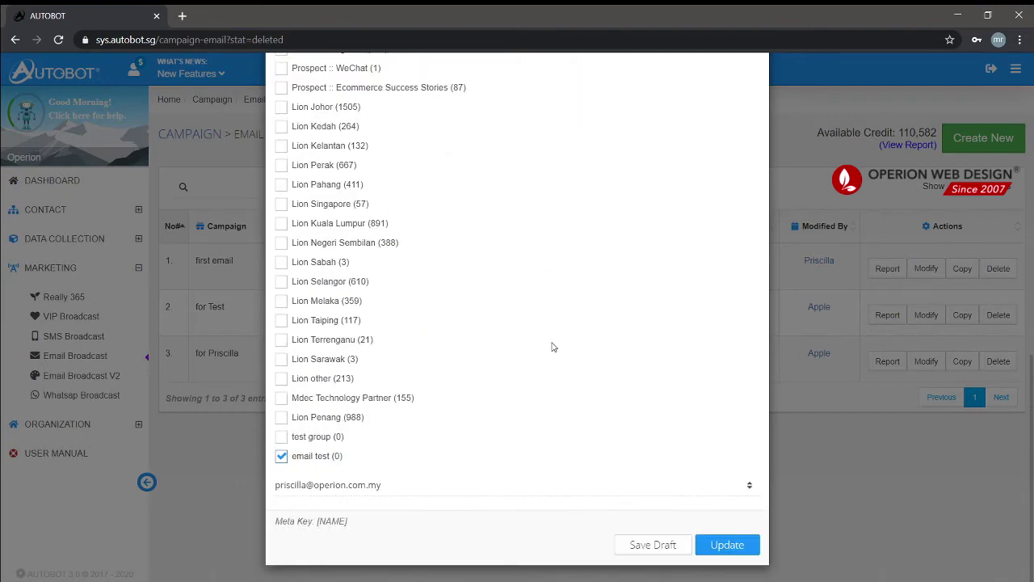
pyautogui.click(726, 546)
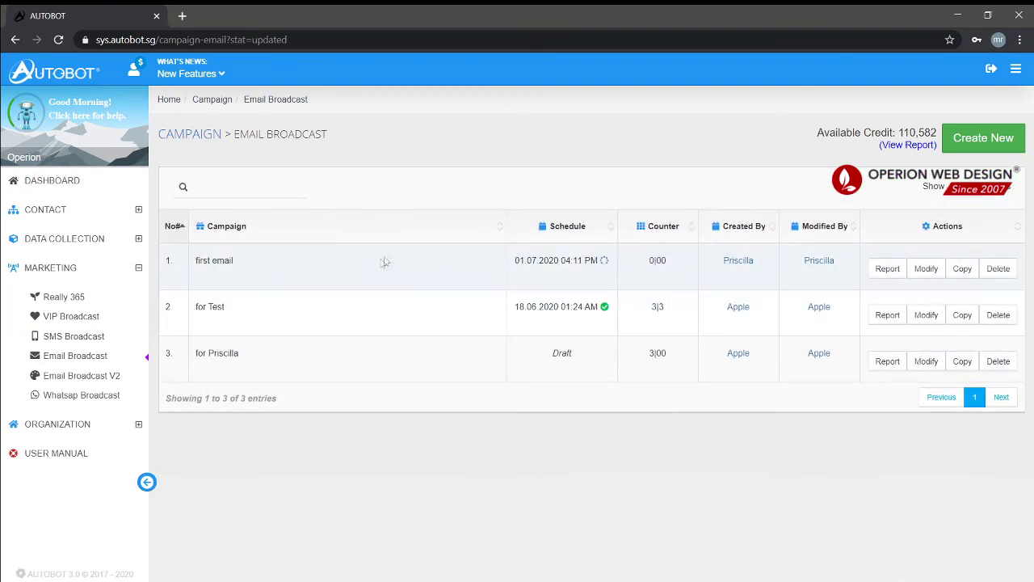
# - Open the report of the "first email" broadcast and examine its sent, delivered, opened, clicked and error figures
pyautogui.click(886, 269)
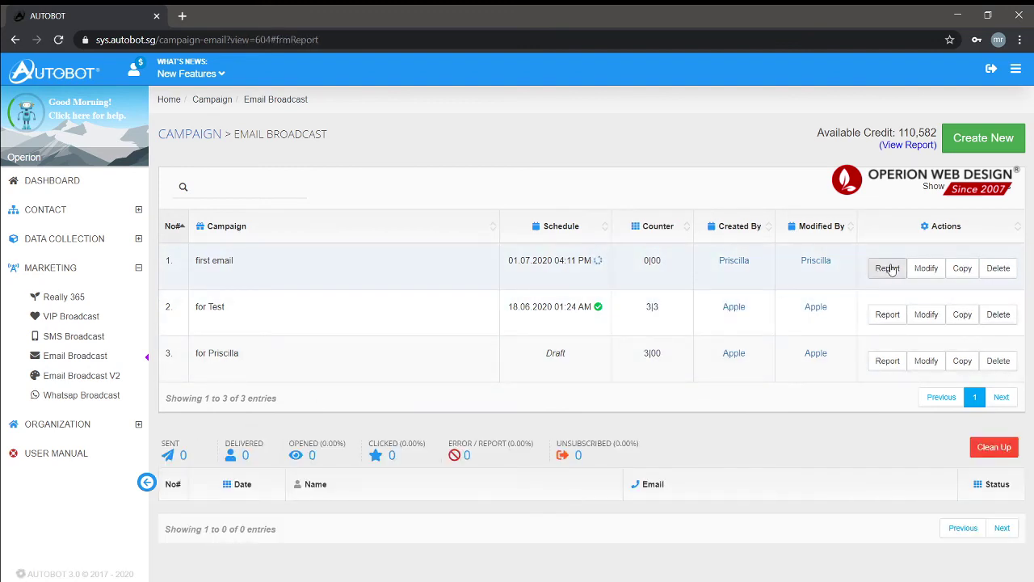
pyautogui.doubleClick(165, 443)
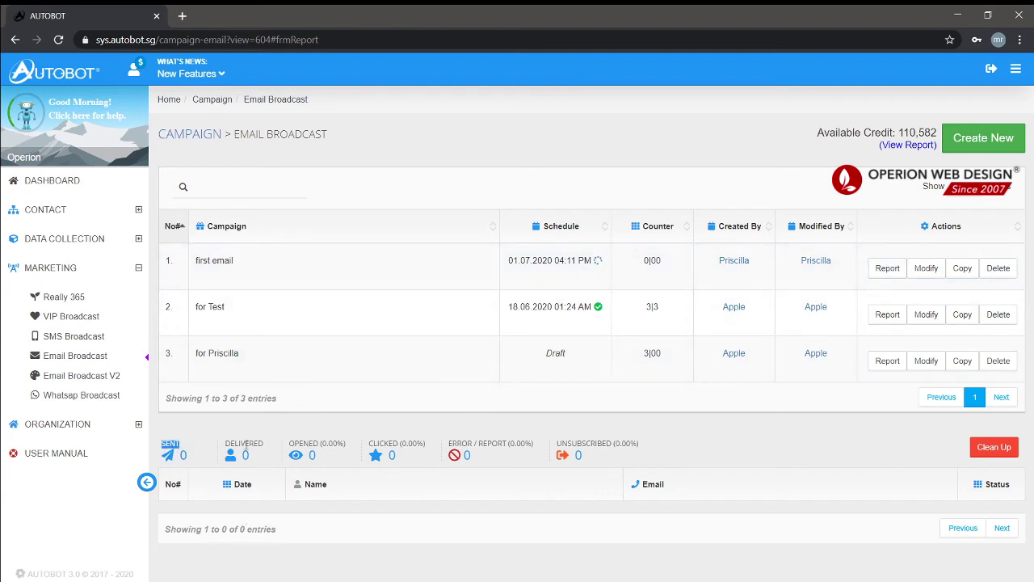
pyautogui.click(234, 444)
pyautogui.doubleClick(299, 443)
pyautogui.click(354, 449)
pyautogui.moveTo(161, 443); pyautogui.dragTo(511, 444)
pyautogui.click(638, 471)
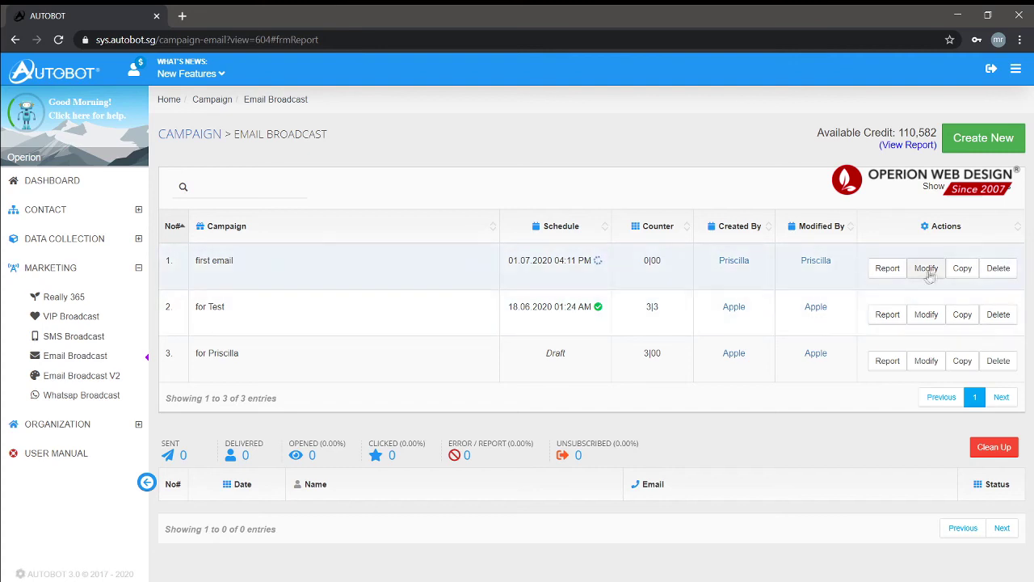
# - Copy the "first email" broadcast and delete the draft copy from the campaign list
pyautogui.click(962, 270)
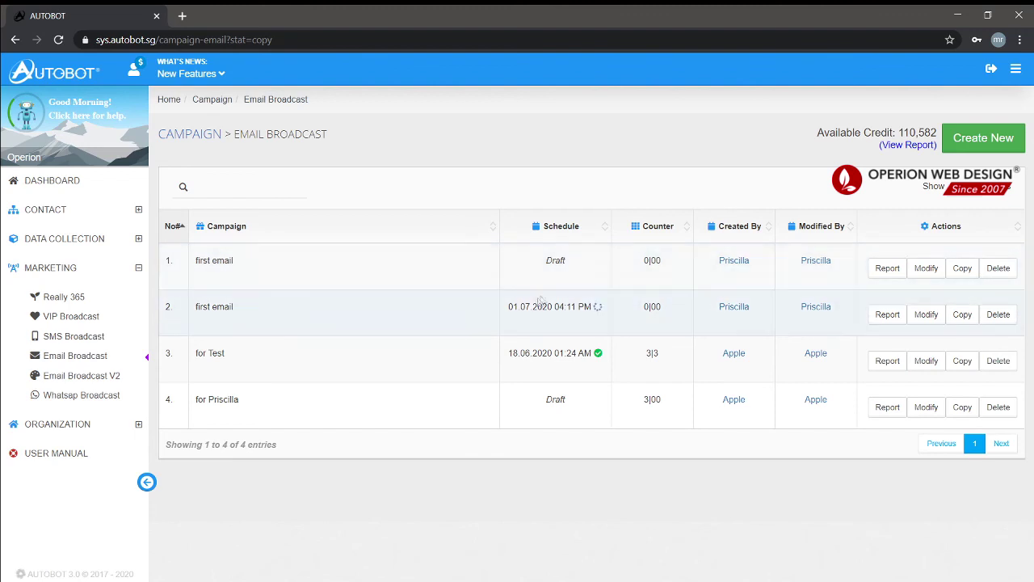
pyautogui.doubleClick(548, 260)
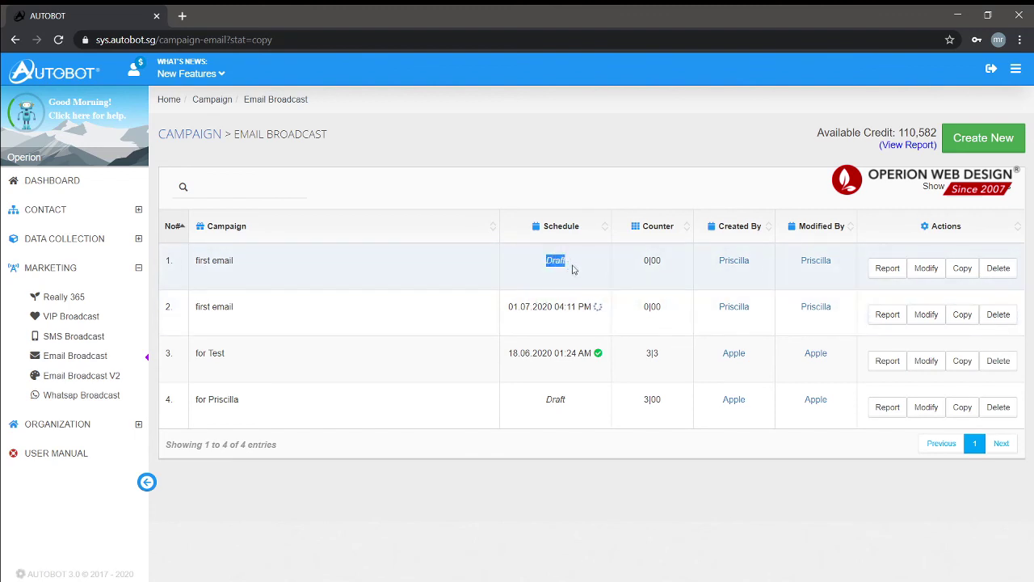
pyautogui.click(572, 269)
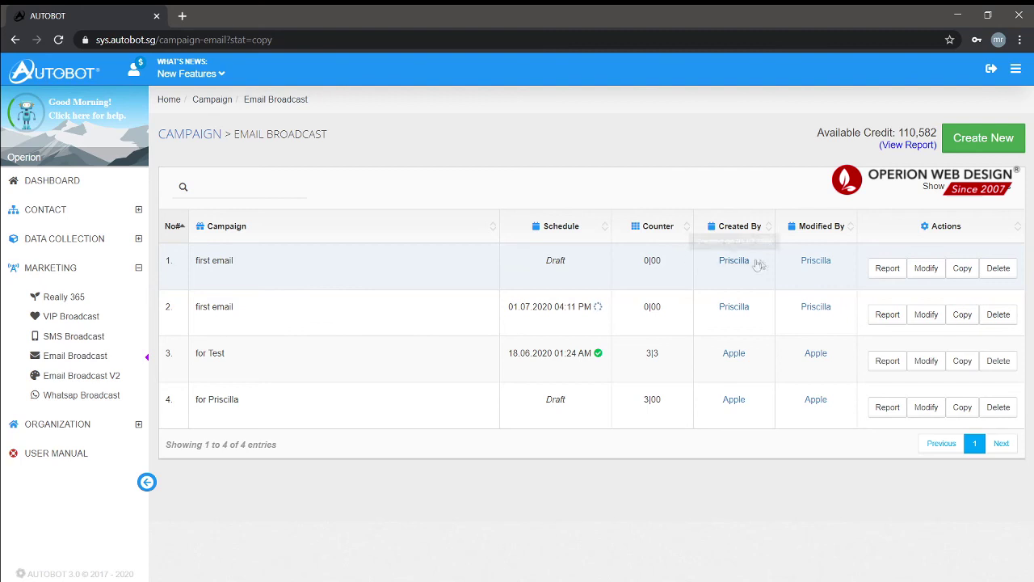
pyautogui.click(999, 268)
pyautogui.click(486, 173)
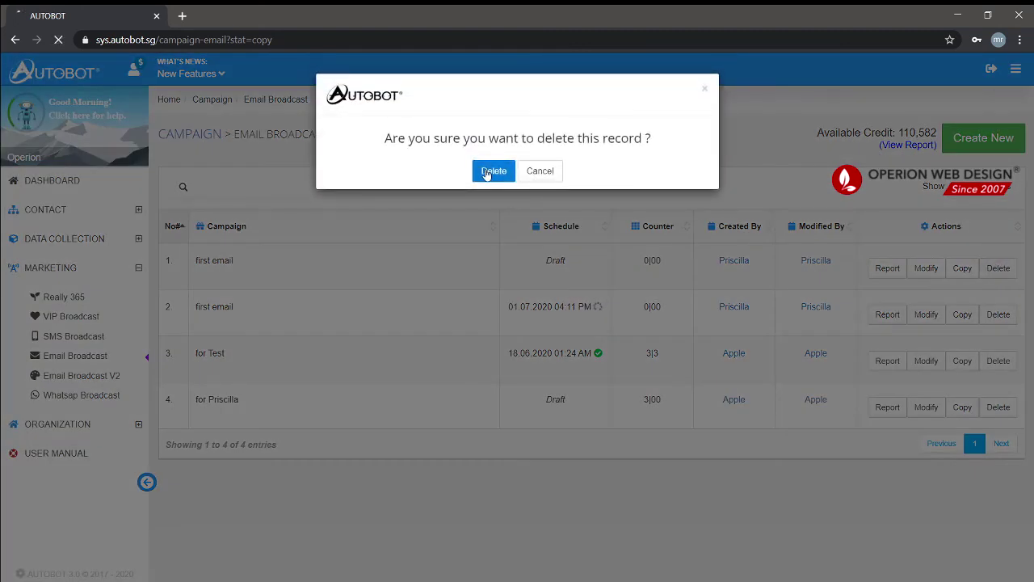